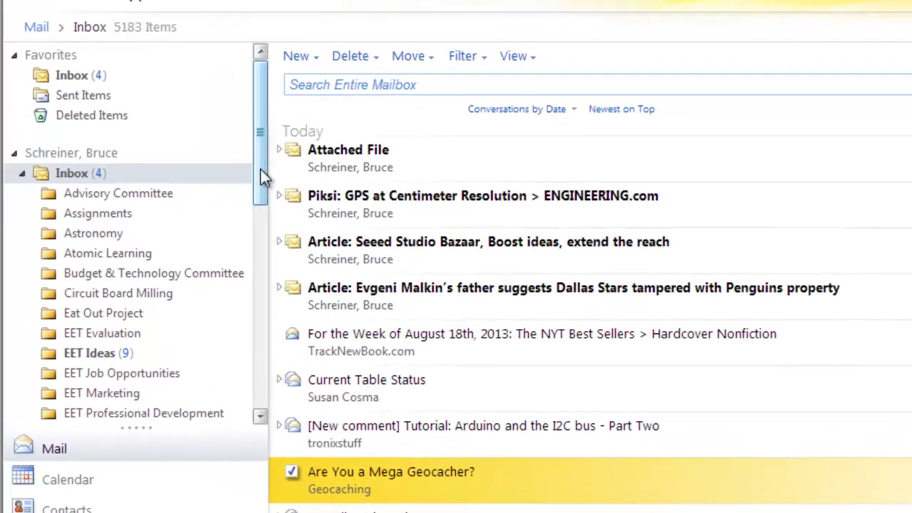
# Collapse the Inbox's subfolder list, then expand it again
pyautogui.moveTo(186, 214); pyautogui.dragTo(185, 232)
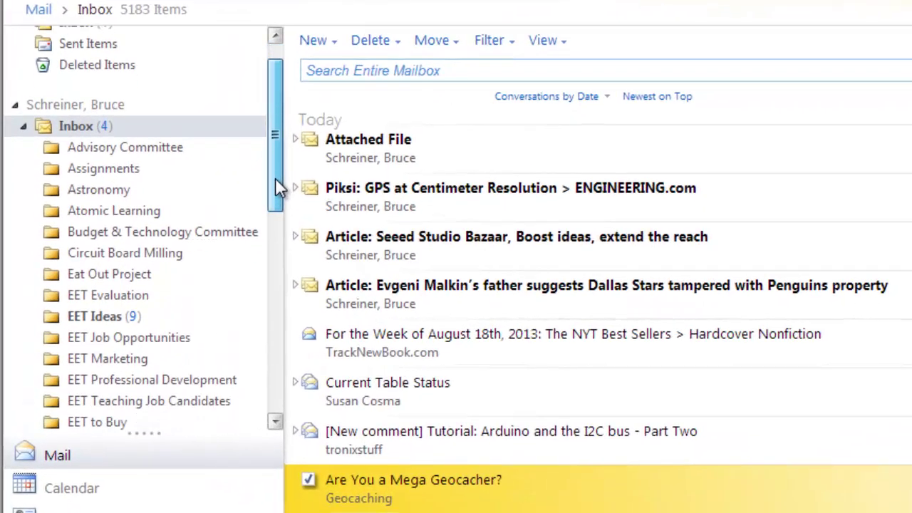
pyautogui.moveTo(275, 178); pyautogui.dragTo(288, 154)
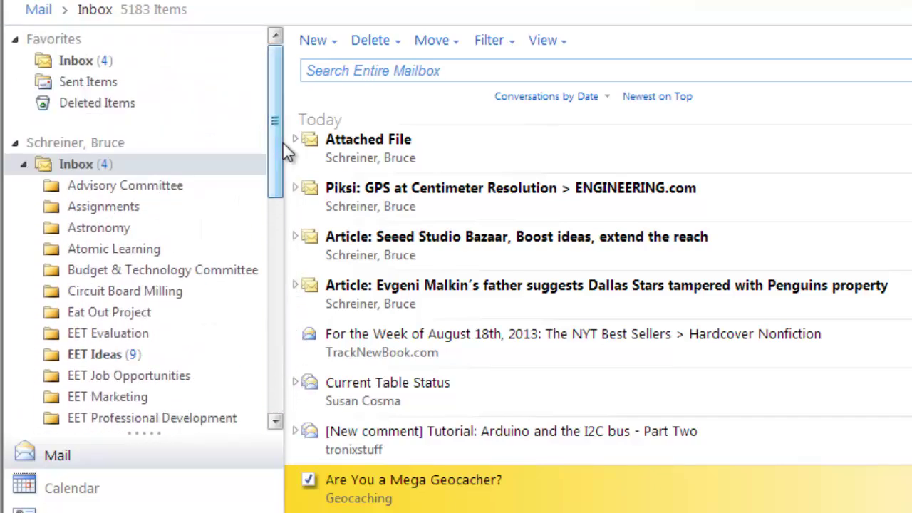
pyautogui.click(22, 165)
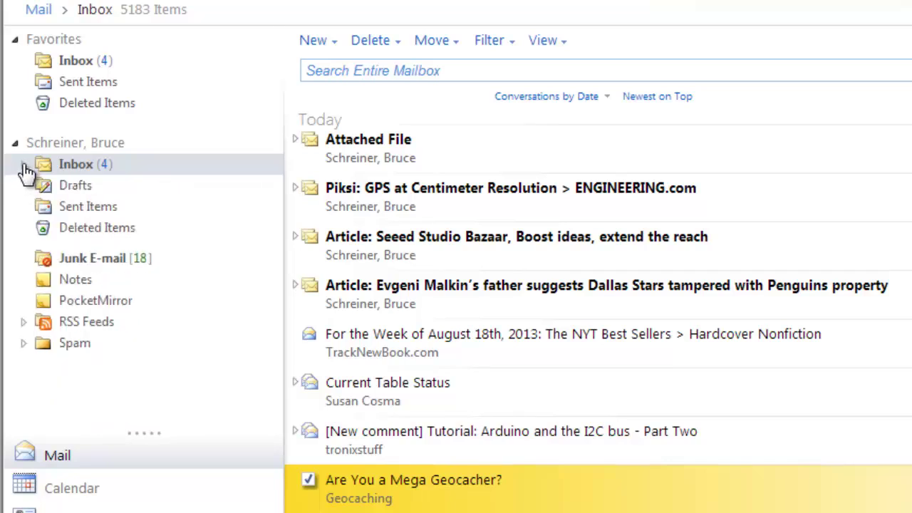
pyautogui.click(23, 169)
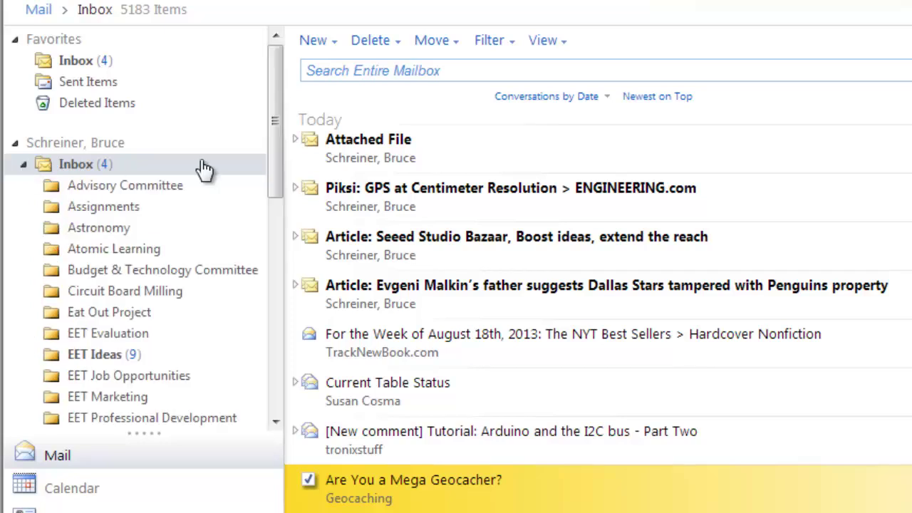
pyautogui.moveTo(272, 161); pyautogui.dragTo(291, 82)
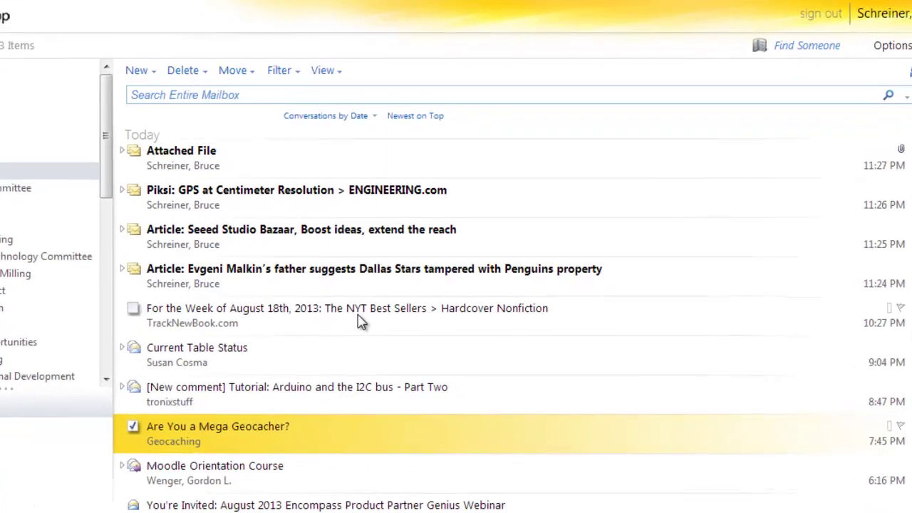
# Open the NYT Best Sellers message in its own window, unblock its images, then close it
pyautogui.click(362, 318)
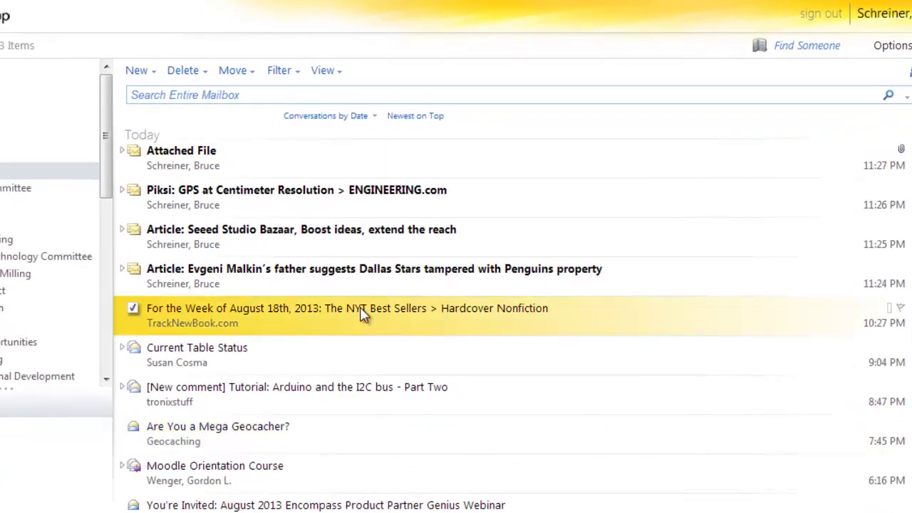
pyautogui.doubleClick(362, 314)
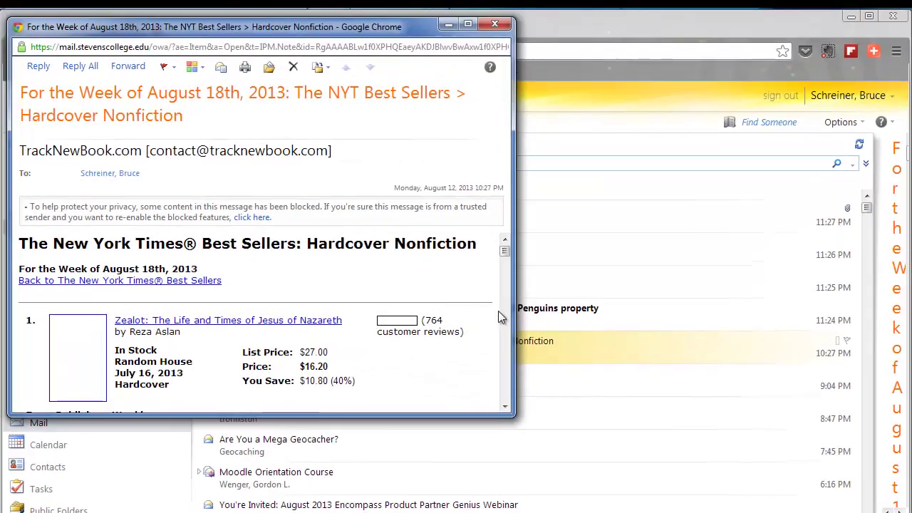
pyautogui.click(256, 220)
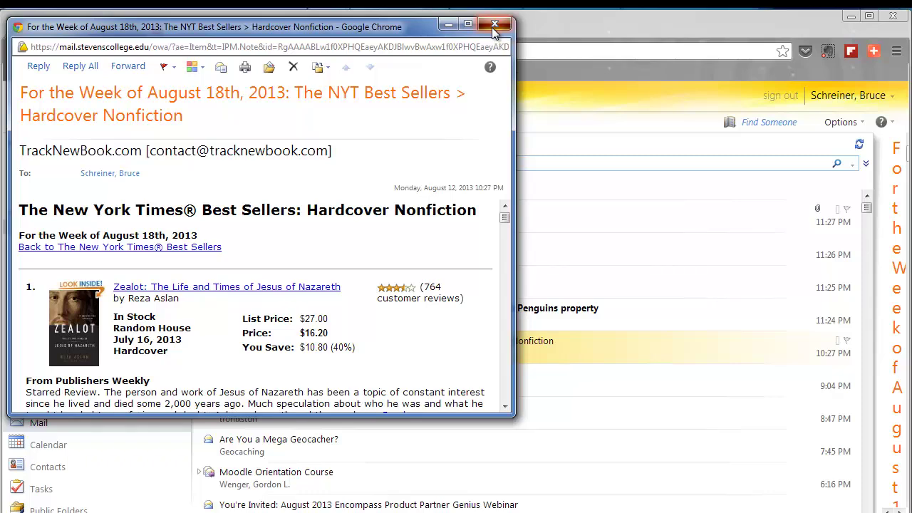
pyautogui.click(493, 26)
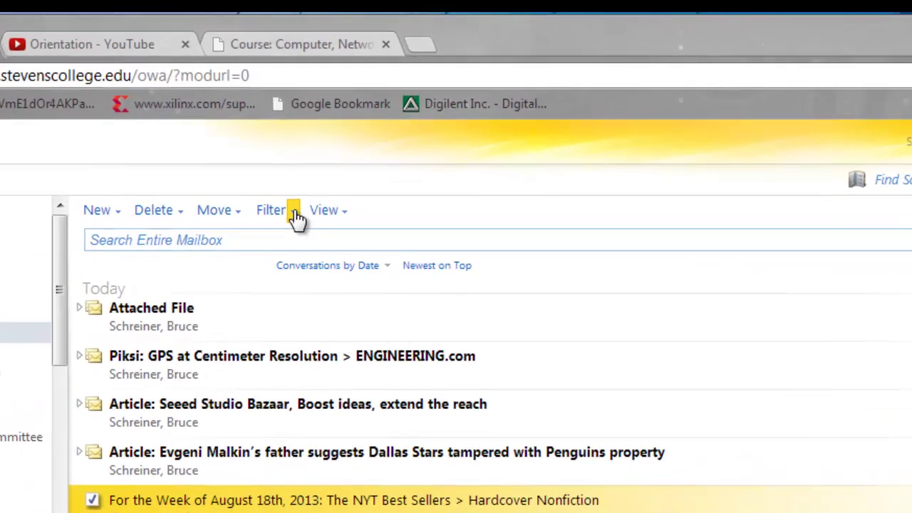
pyautogui.click(295, 215)
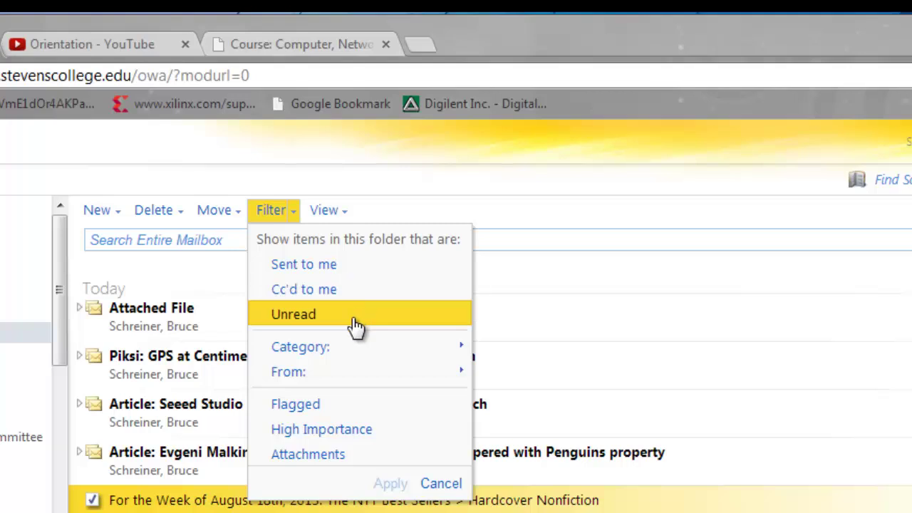
pyautogui.moveTo(357, 349)
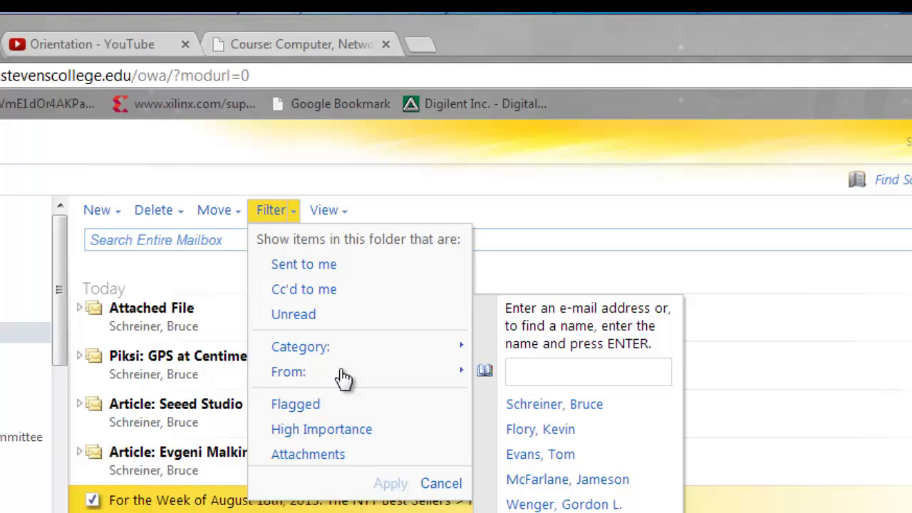
pyautogui.click(345, 211)
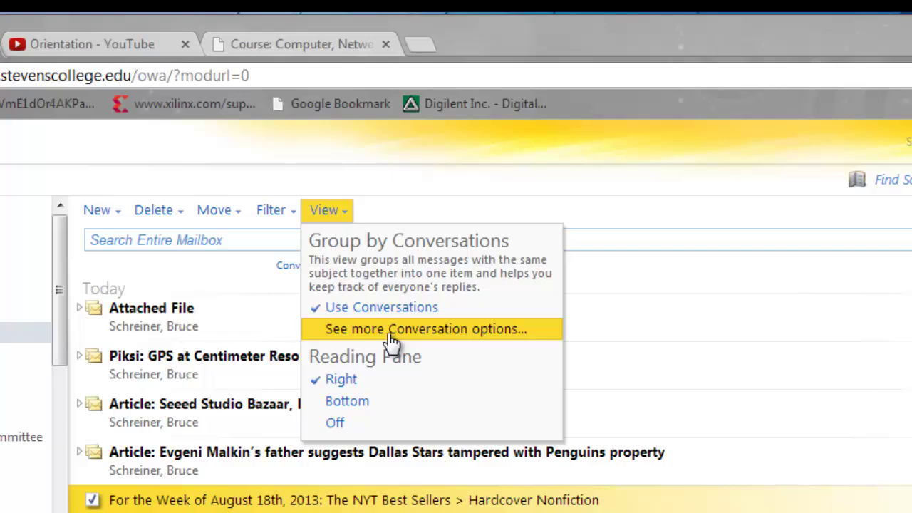
pyautogui.click(610, 204)
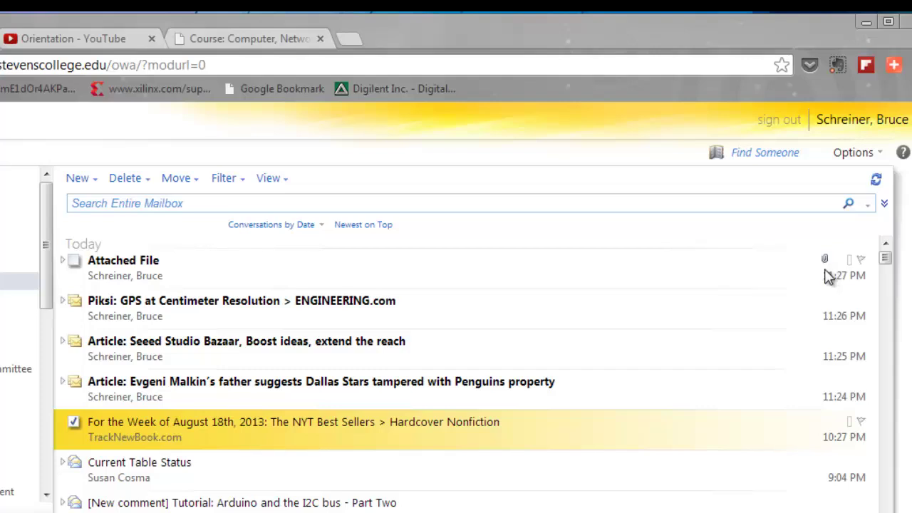
# Open the Attached File message in its own window and launch its README.pdf attachment
pyautogui.click(211, 282)
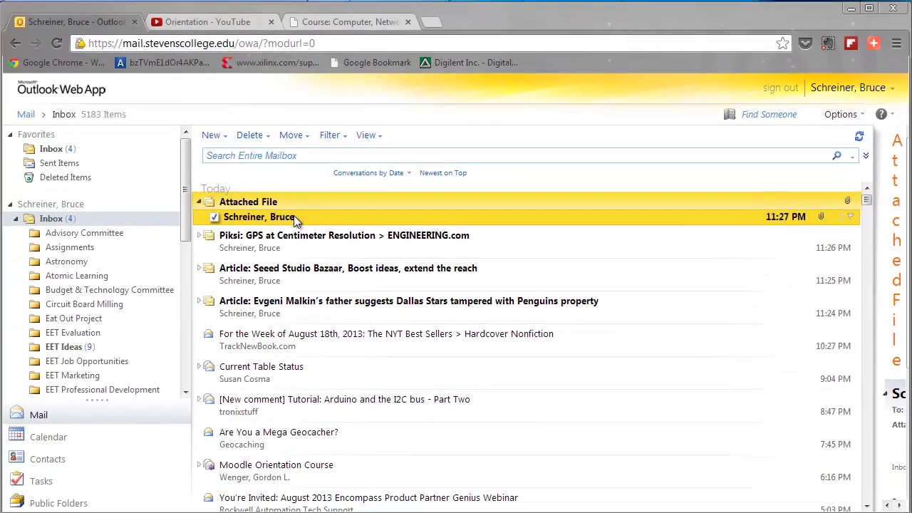
pyautogui.doubleClick(293, 217)
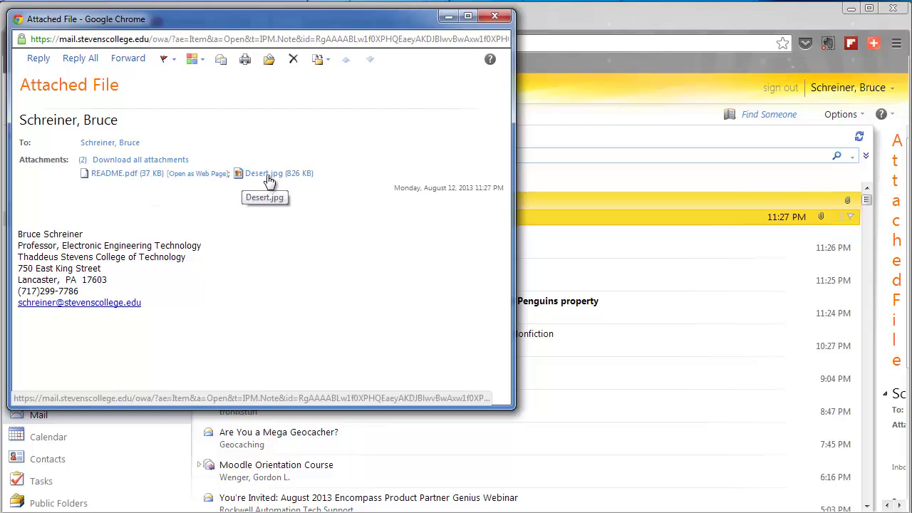
pyautogui.click(132, 174)
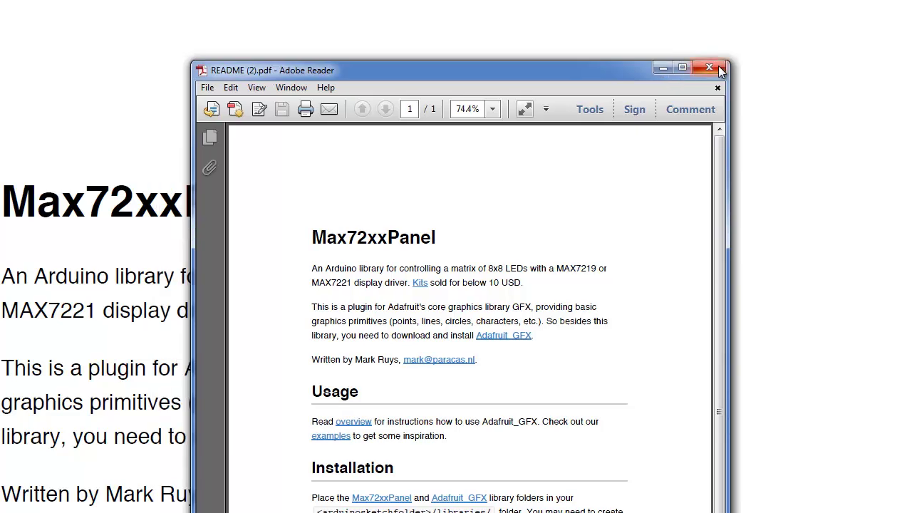
# Close the Max72xxPanel README.pdf document in Adobe Reader
pyautogui.click(717, 67)
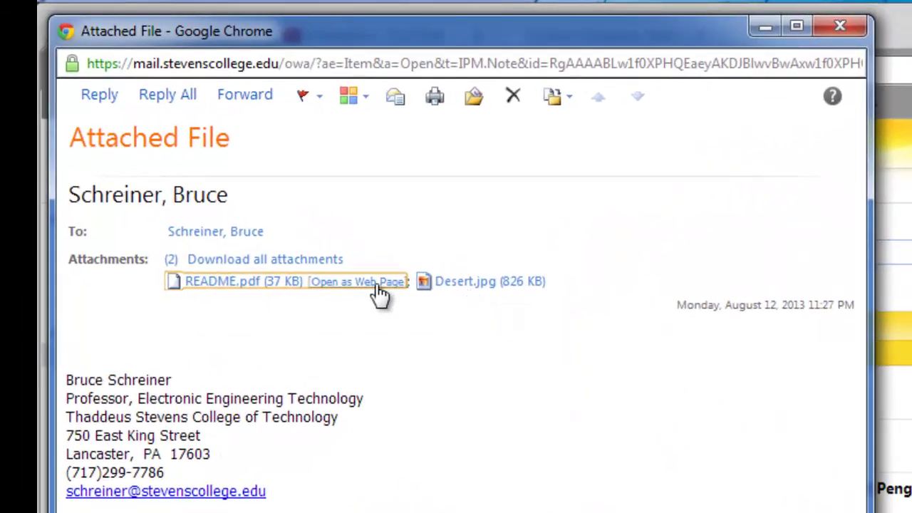
# Show the README.pdf link's context menu, then close the Attached File message window
pyautogui.rightClick(245, 283)
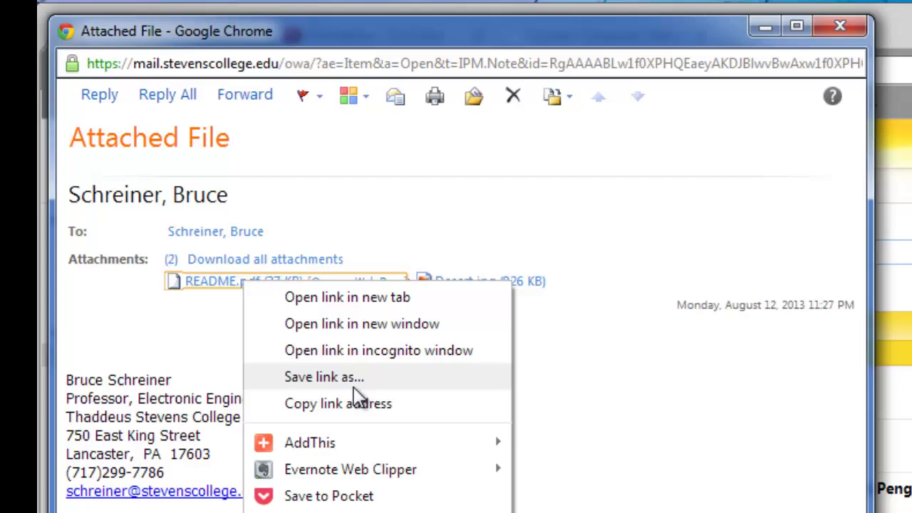
pyautogui.click(834, 29)
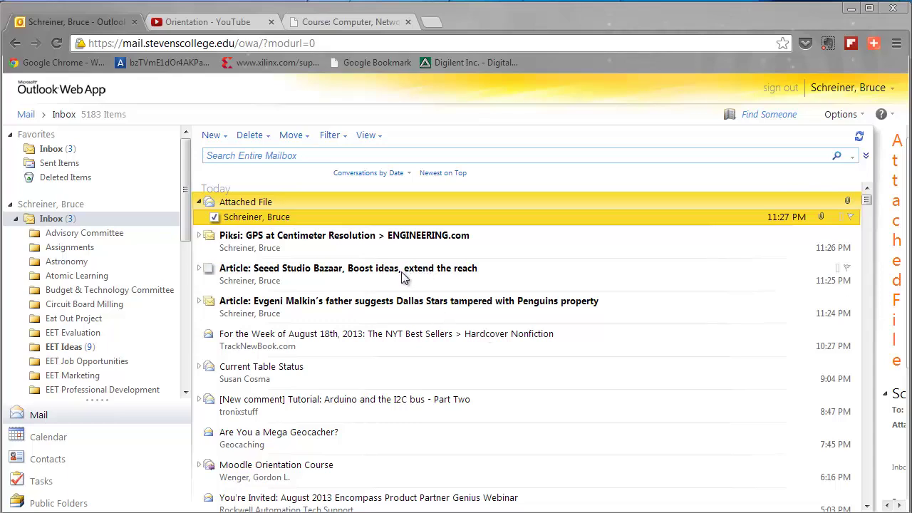
# Open the Evgeni Malkin article in its own window, close it, then show NYT Best Sellers
pyautogui.click(300, 301)
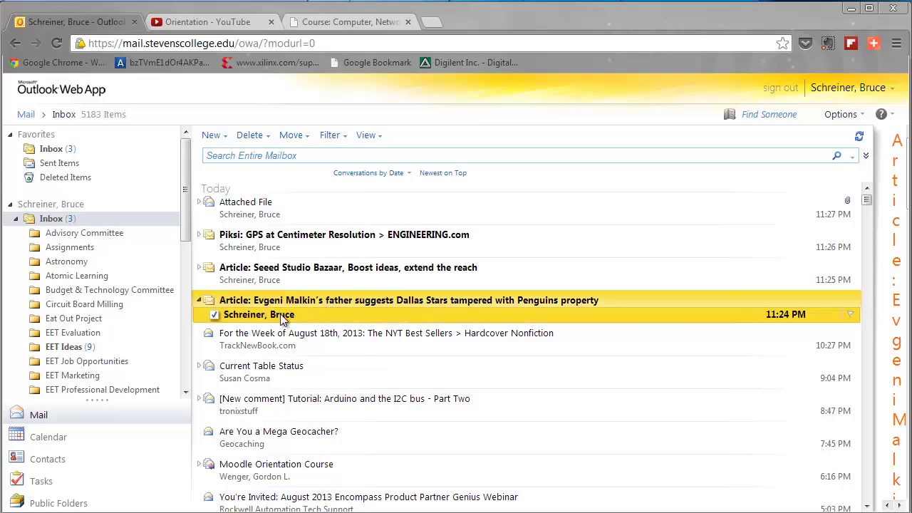
pyautogui.doubleClick(280, 314)
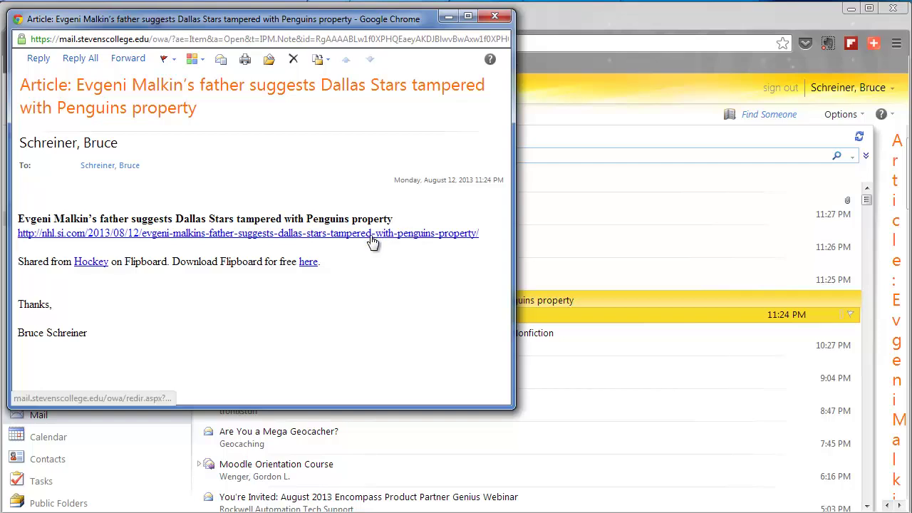
pyautogui.click(497, 17)
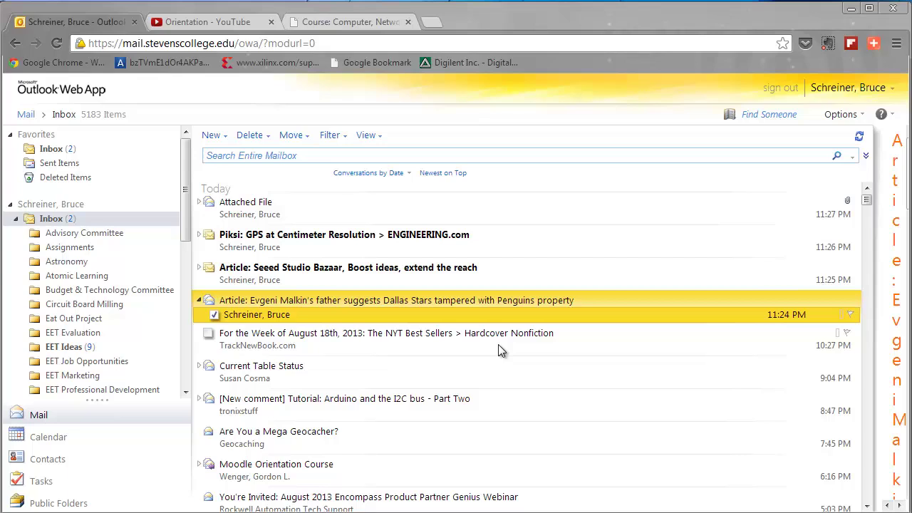
pyautogui.click(498, 346)
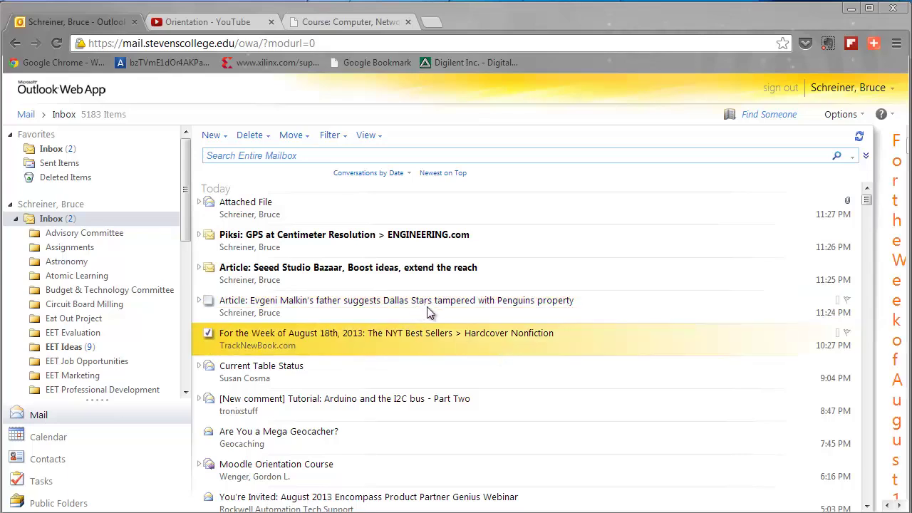
# Add a 'Test' subfolder under the Inbox, check it, and go back to the Inbox
pyautogui.moveTo(187, 203); pyautogui.dragTo(187, 227)
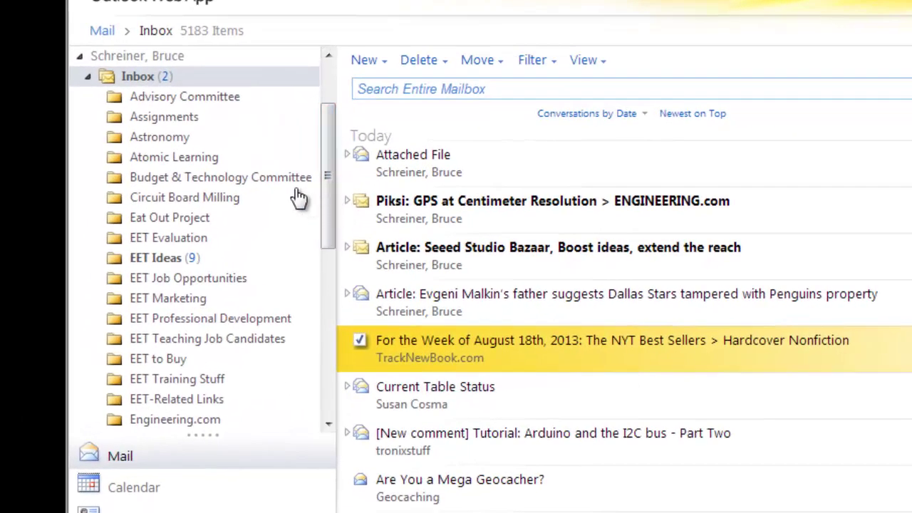
pyautogui.rightClick(135, 87)
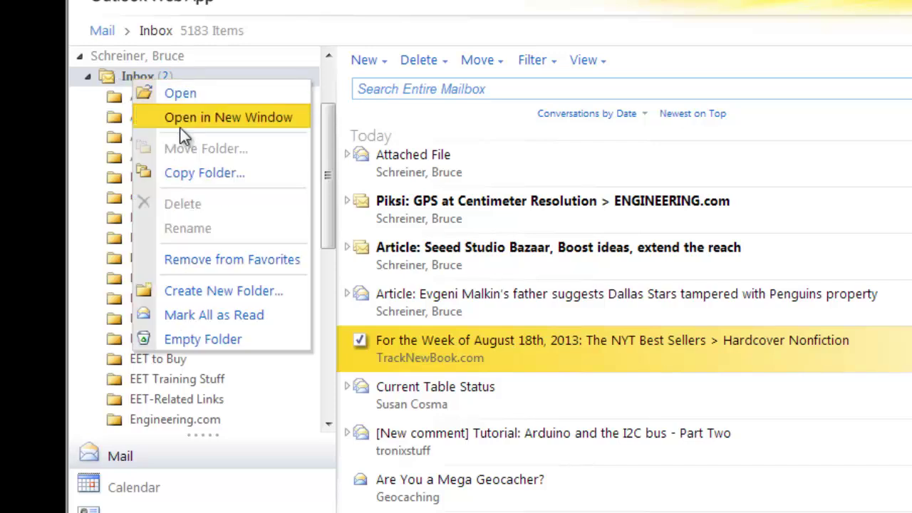
pyautogui.click(242, 301)
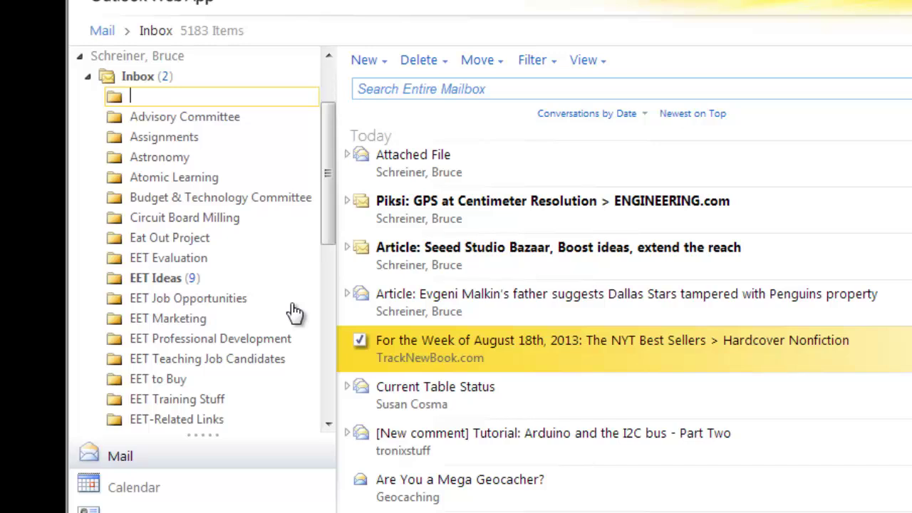
pyautogui.write('Test')
pyautogui.click(116, 96)
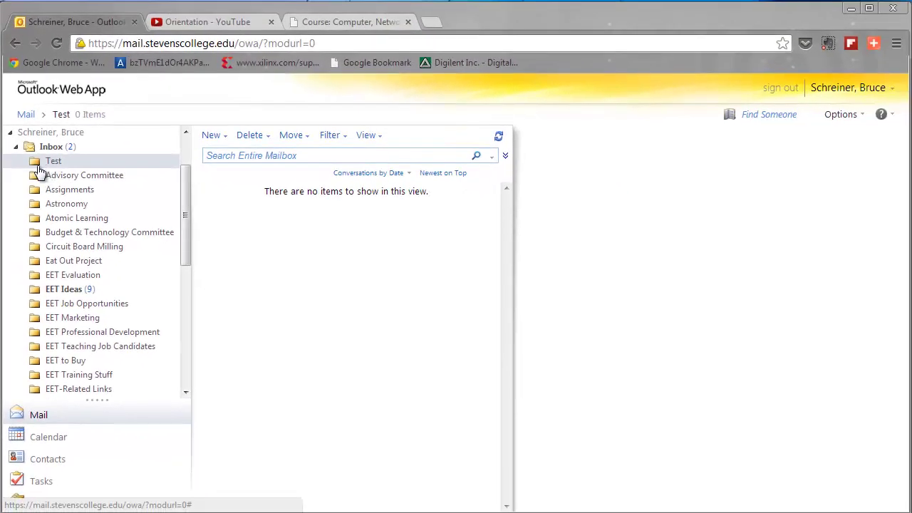
pyautogui.click(50, 151)
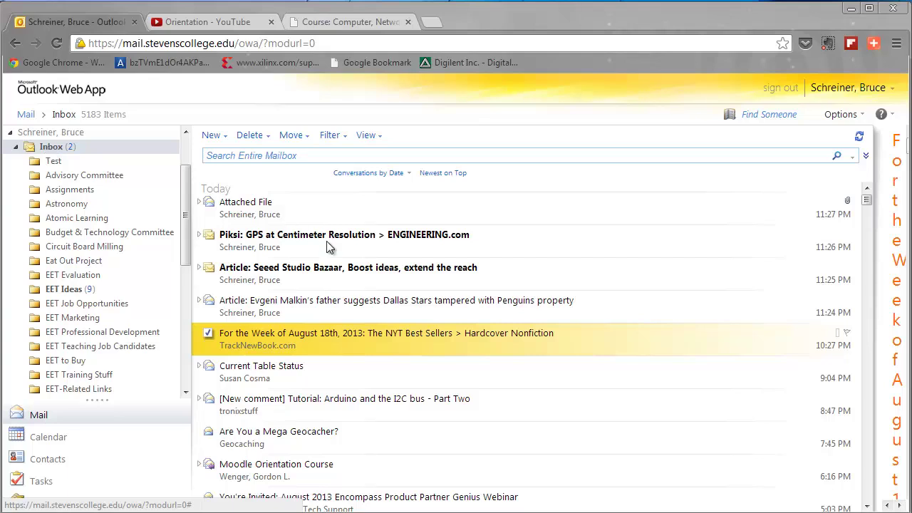
# Move the Attached File message into Test, confirm it's there, and go back to the Inbox
pyautogui.click(259, 206)
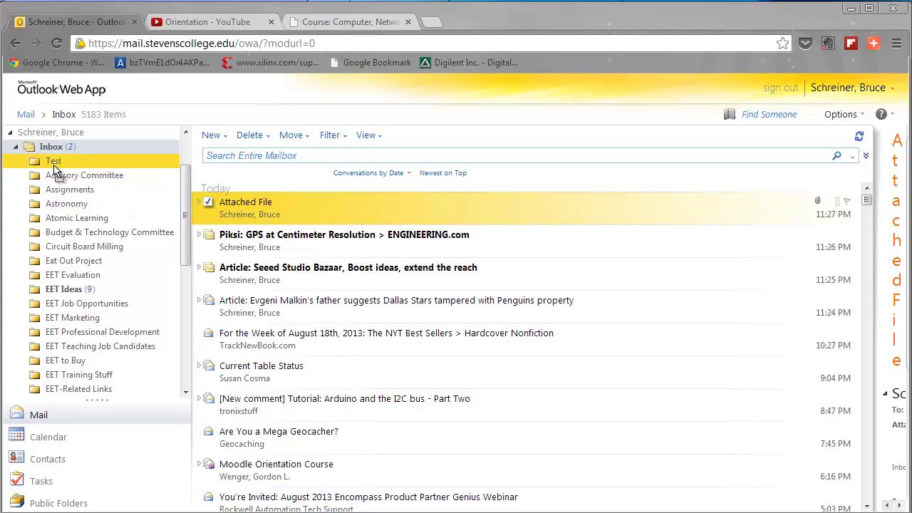
pyautogui.moveTo(55, 168); pyautogui.dragTo(55, 168)
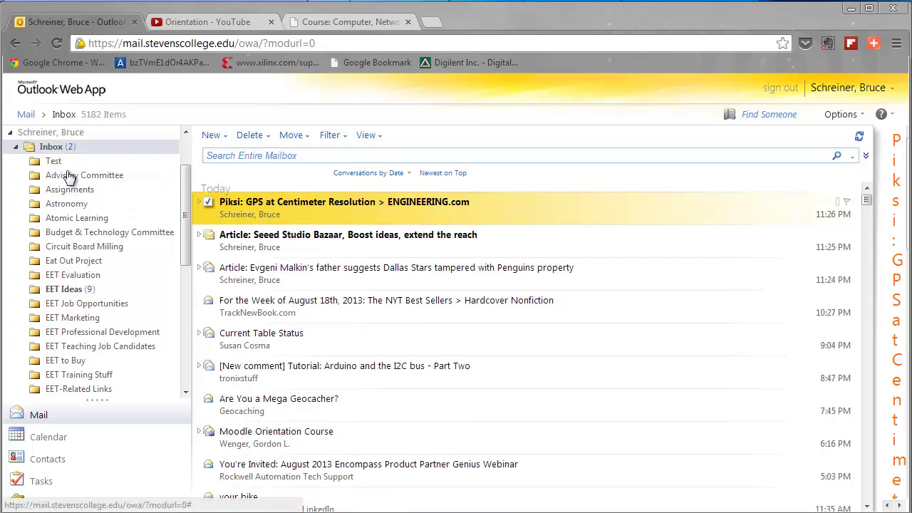
pyautogui.click(39, 165)
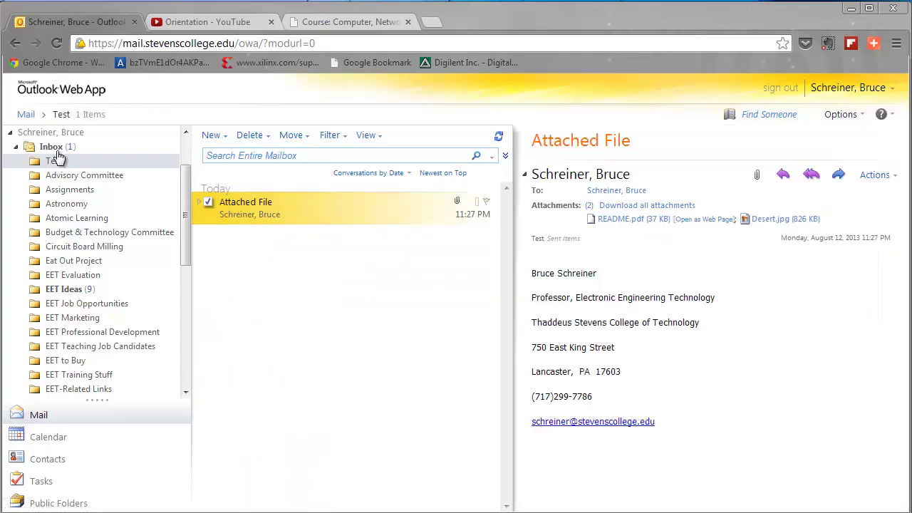
pyautogui.click(52, 148)
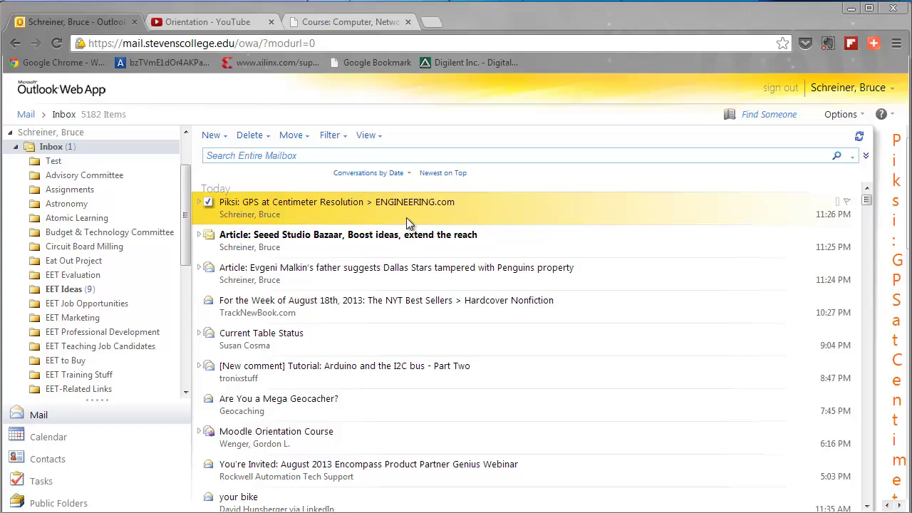
# Select the messages from Evgeni Malkin down to Current Table Status, then open Test
pyautogui.click(367, 283)
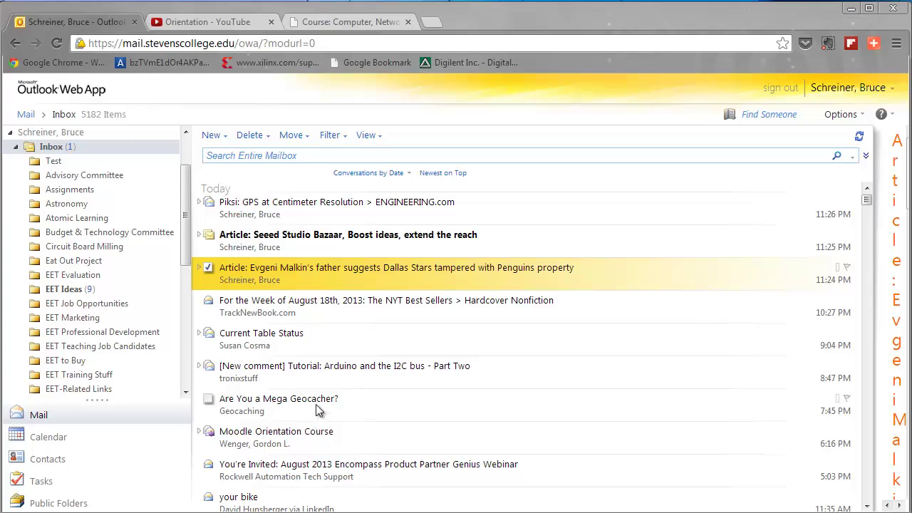
pyautogui.keyDown('shift'); pyautogui.click(290, 346); pyautogui.keyUp('shift')
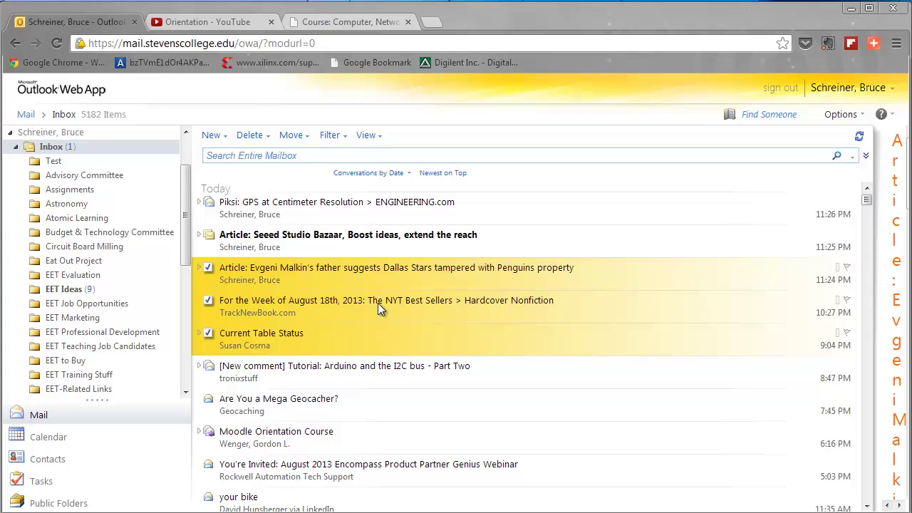
pyautogui.click(50, 164)
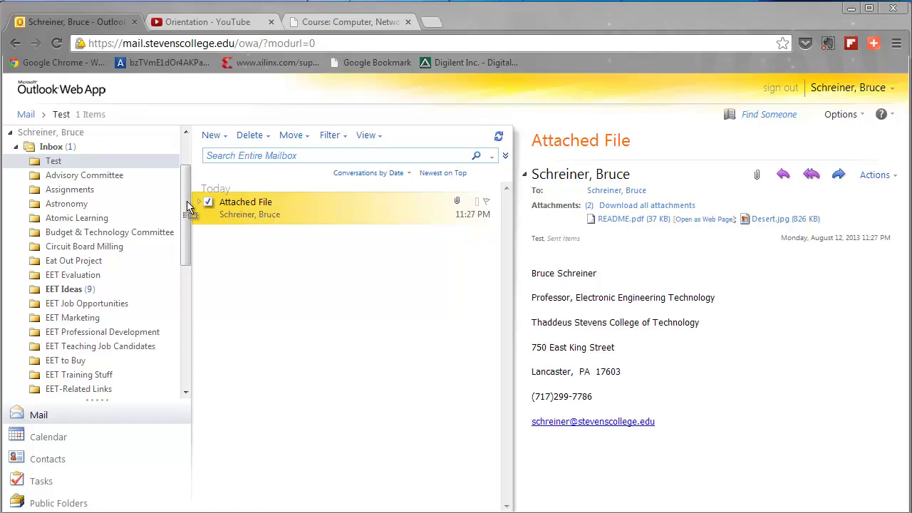
# Drag Attached File from Test back to the Inbox and view the NYT Best Sellers message
pyautogui.moveTo(57, 157); pyautogui.dragTo(53, 150)
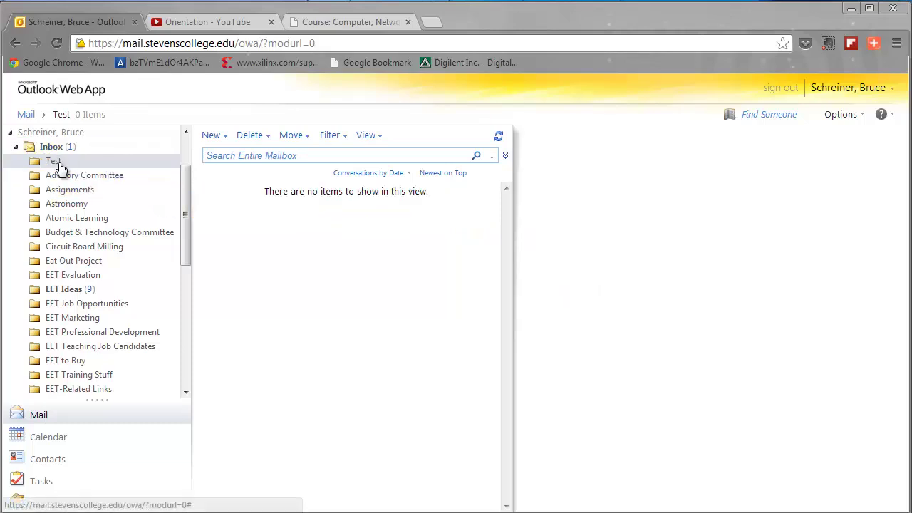
pyautogui.click(51, 147)
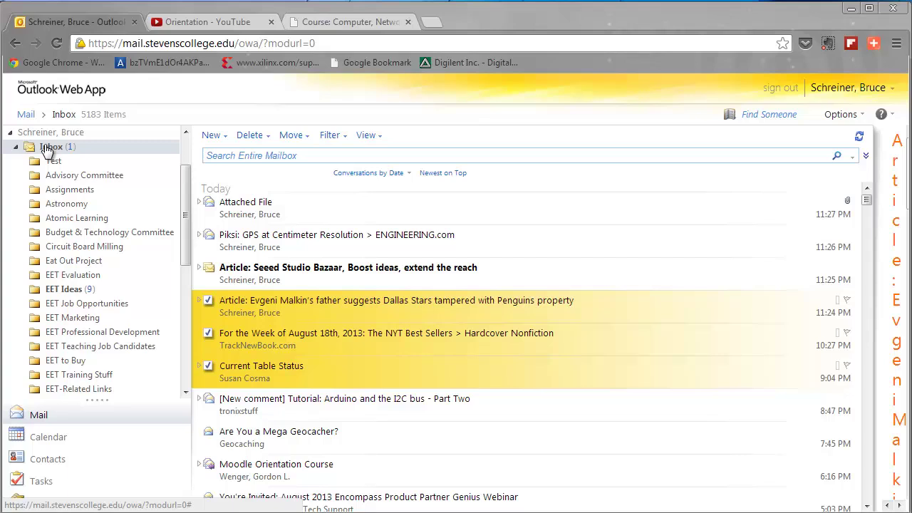
pyautogui.click(492, 327)
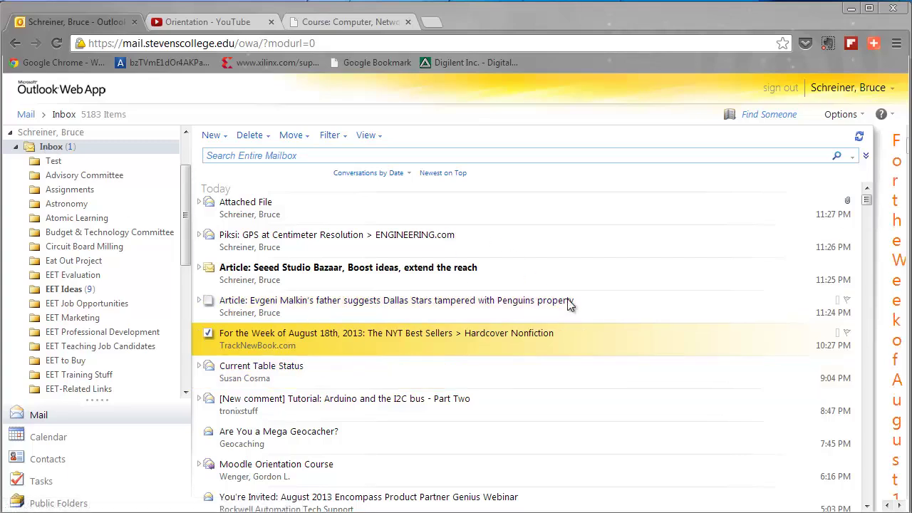